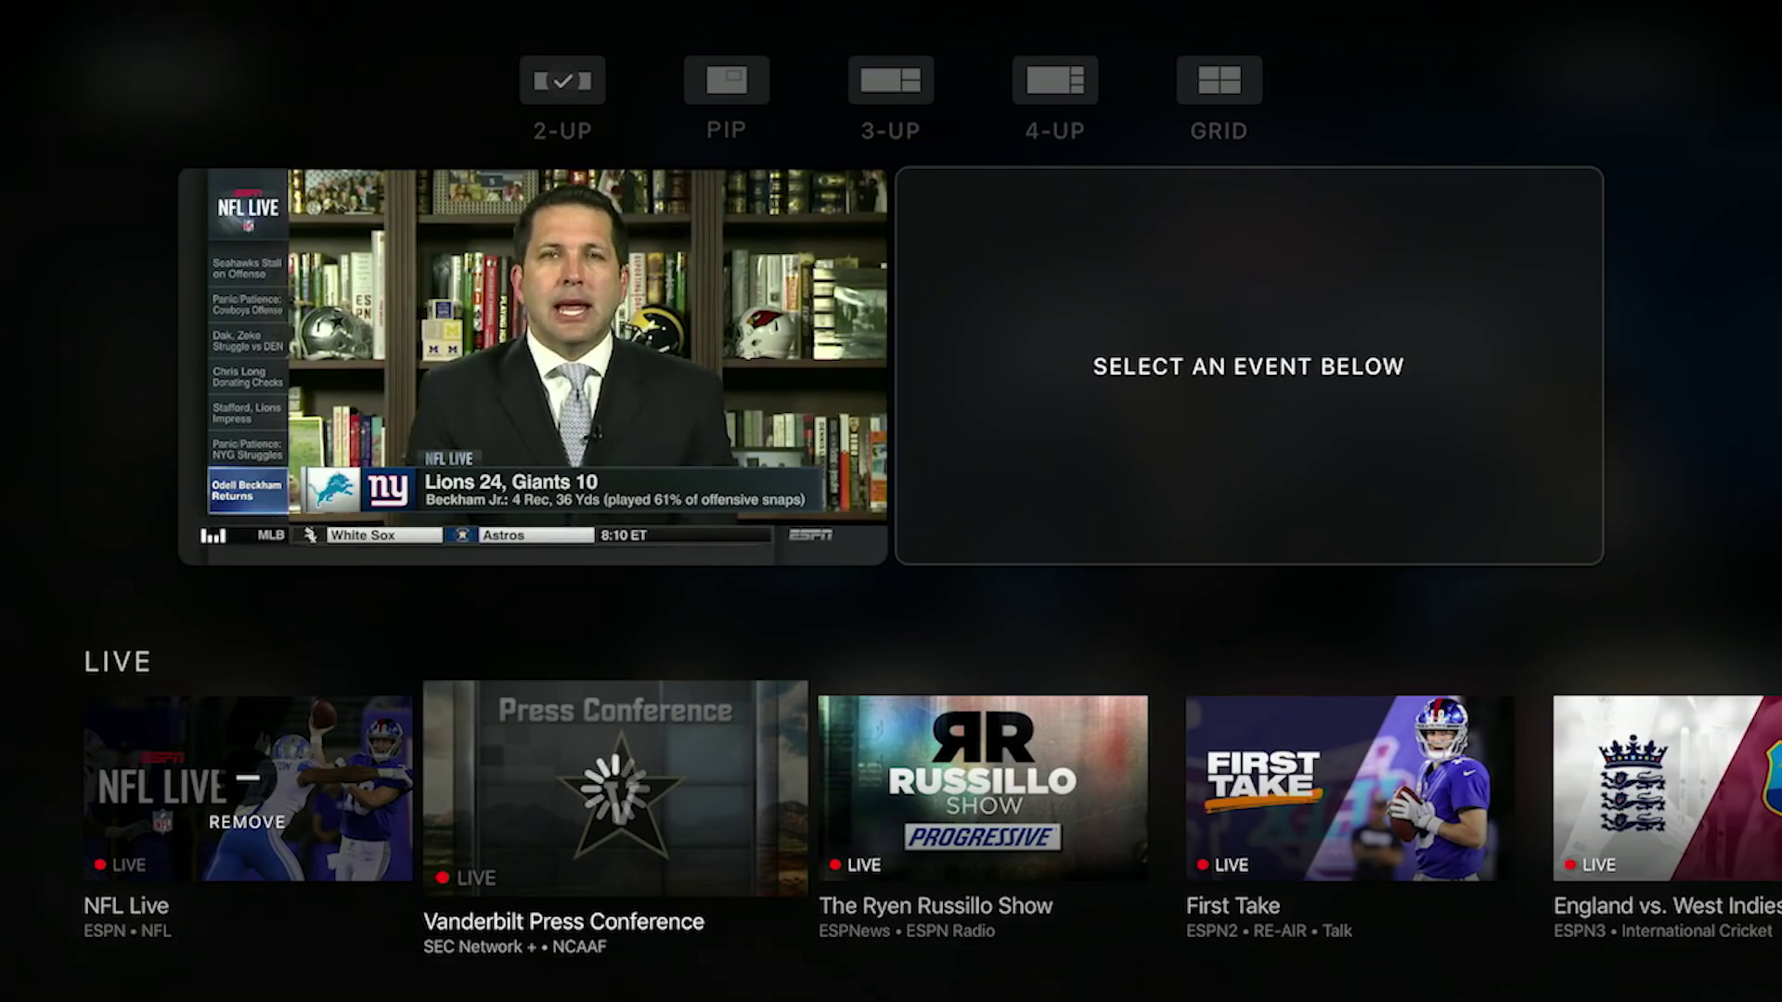
Load the Vanderbilt Press Conference stream into the right pane beside NFL Live
key("Right")
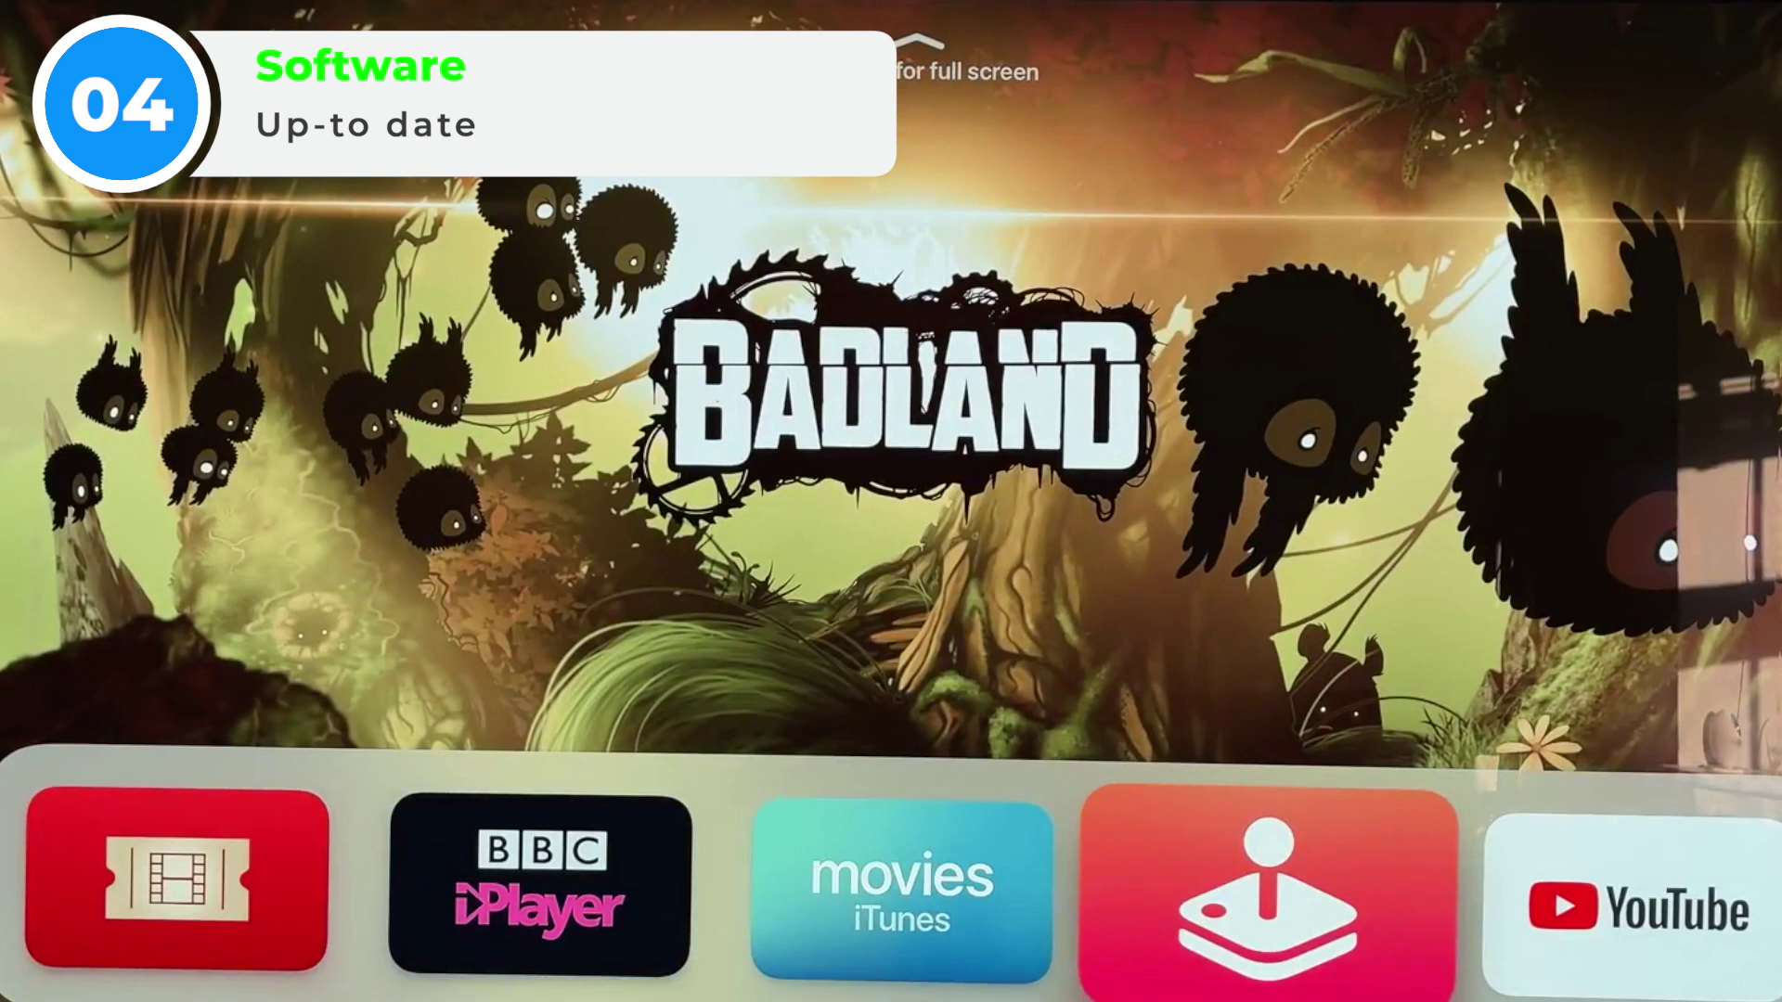
Move from the Badland top shelf into the app grid, browsing Search, Settings and Disney+
key("Down")
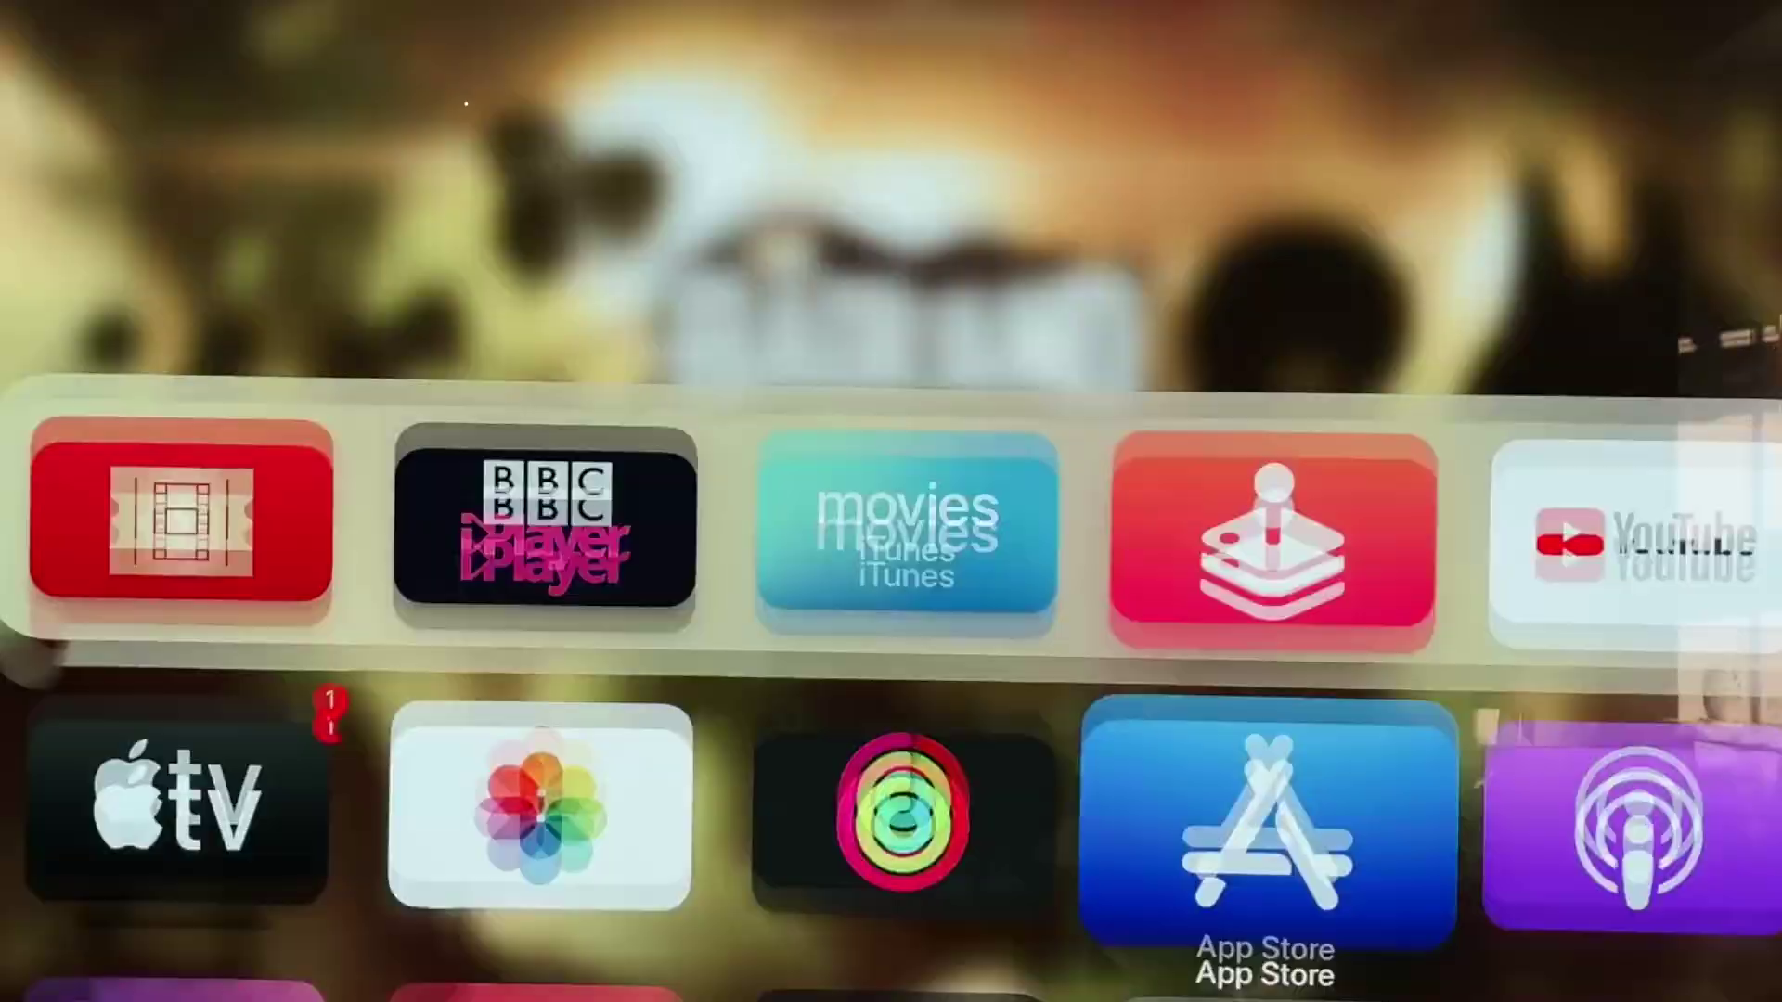
key("Down")
key("Down")
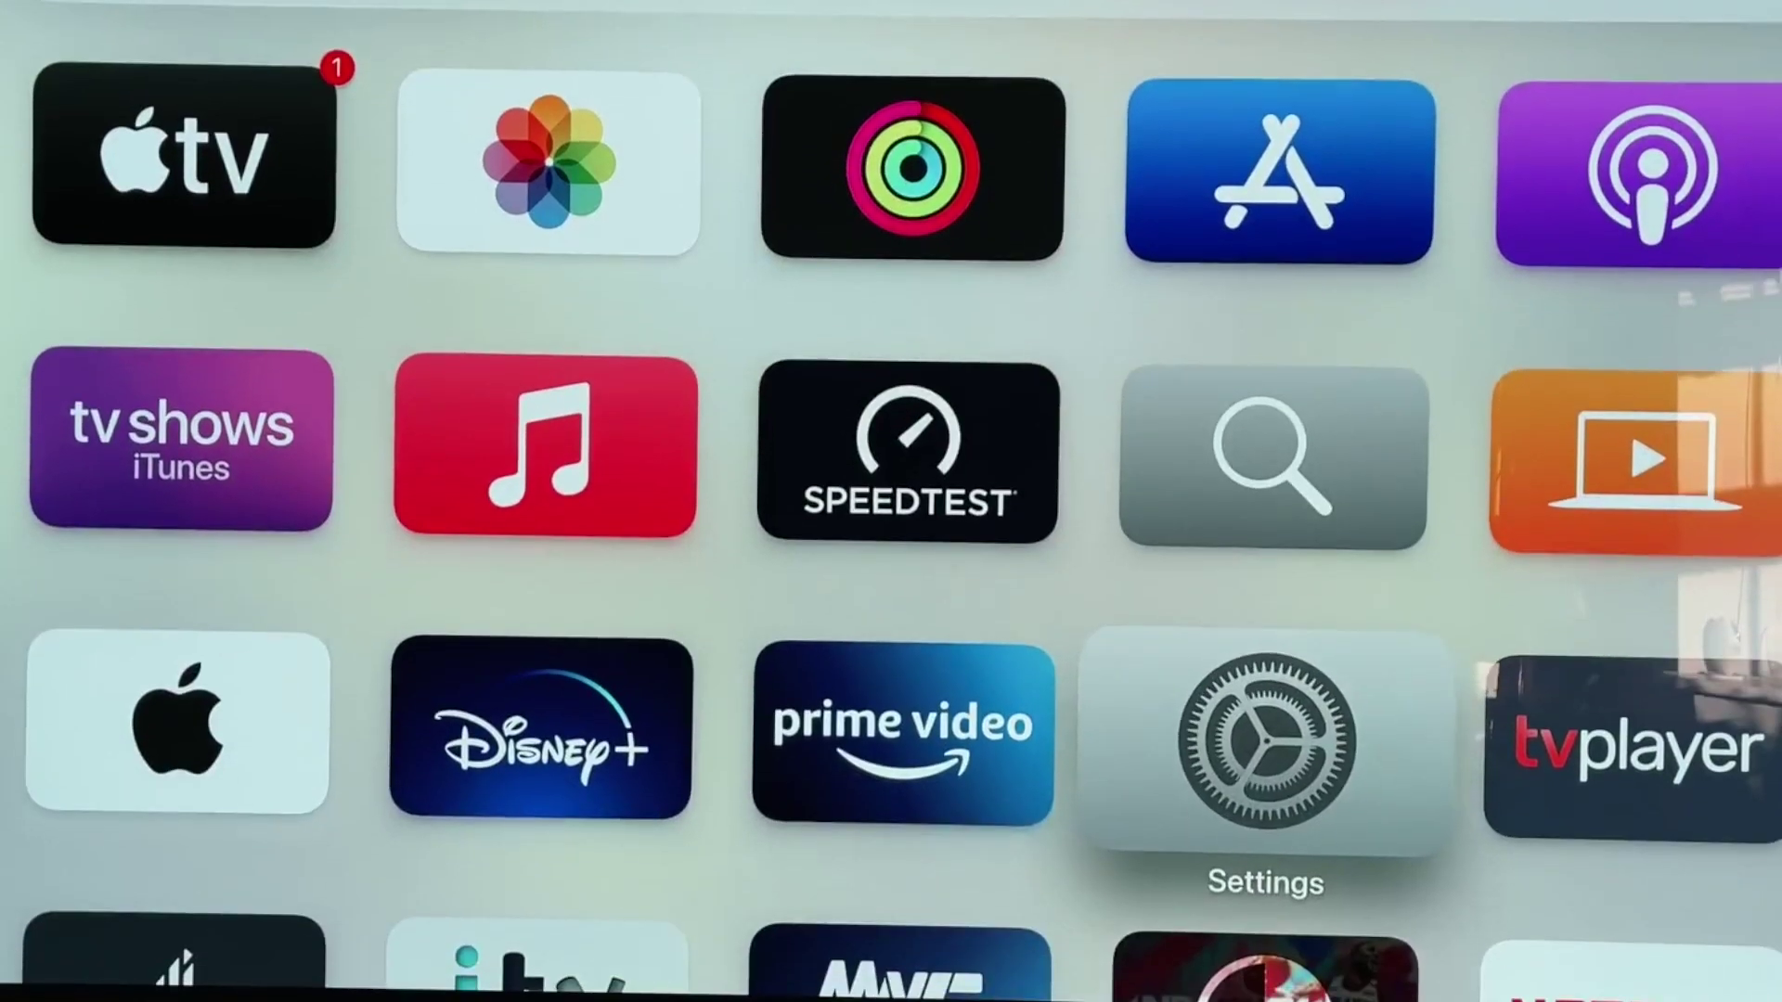
key("Left")
key("Left")
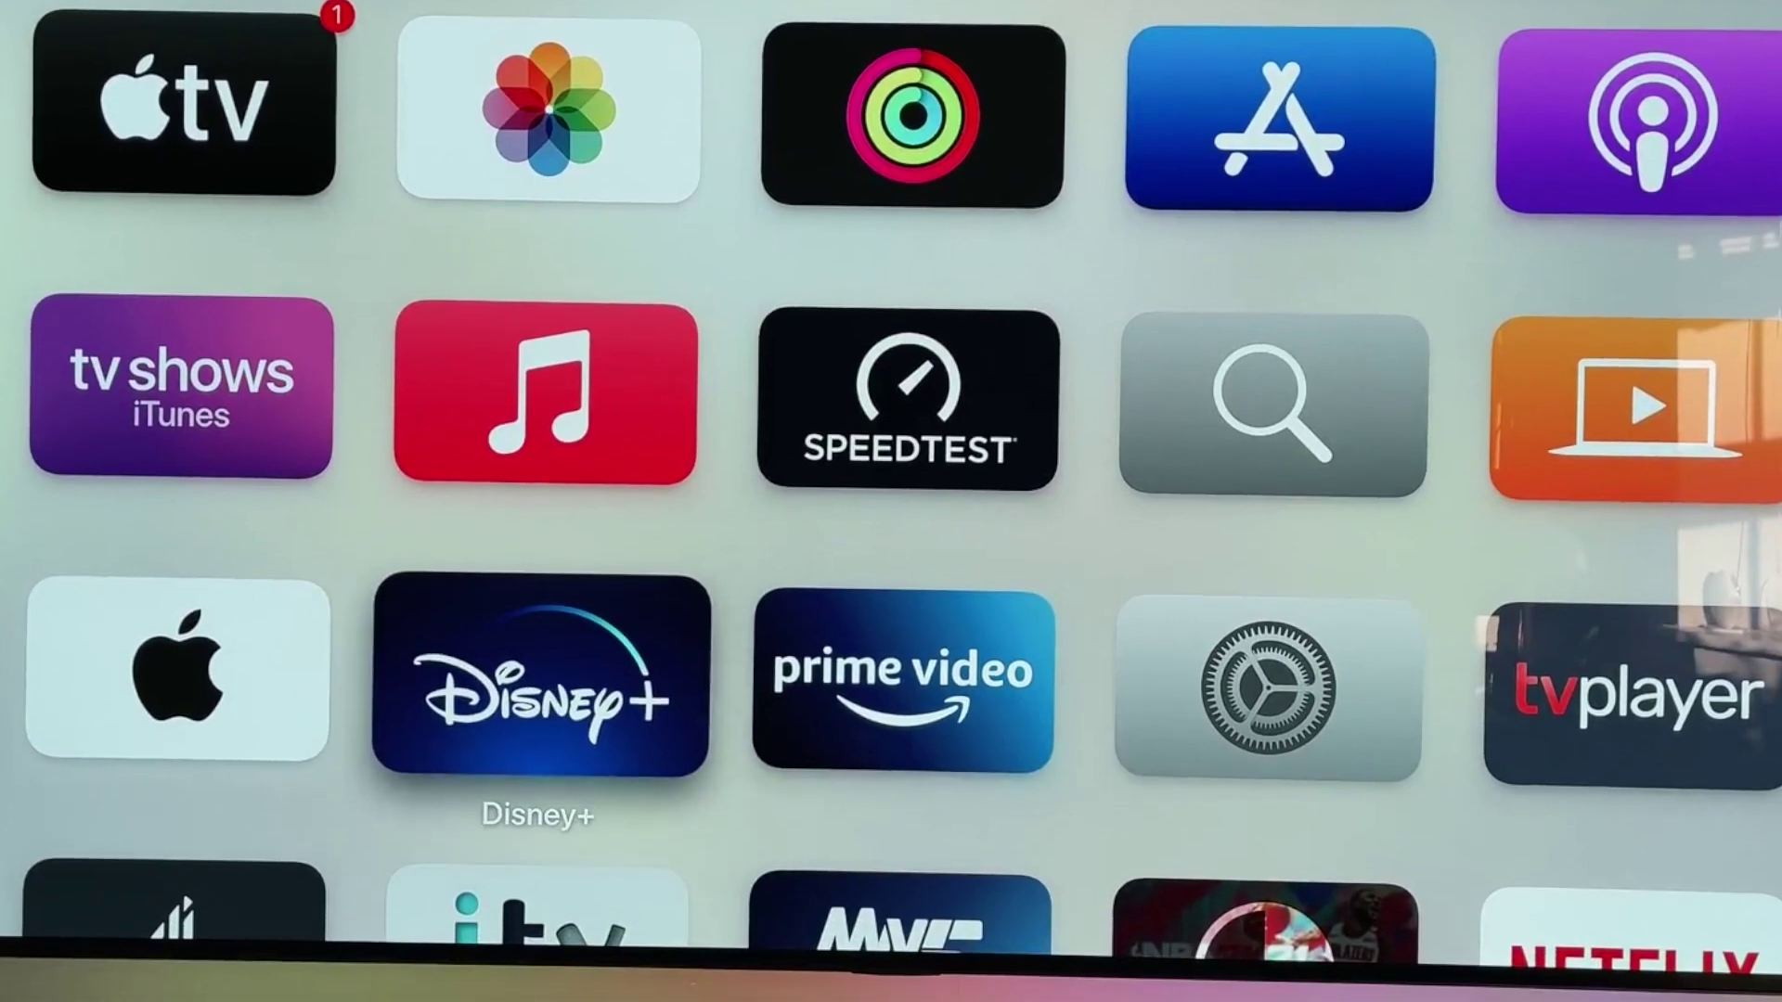
key("Up")
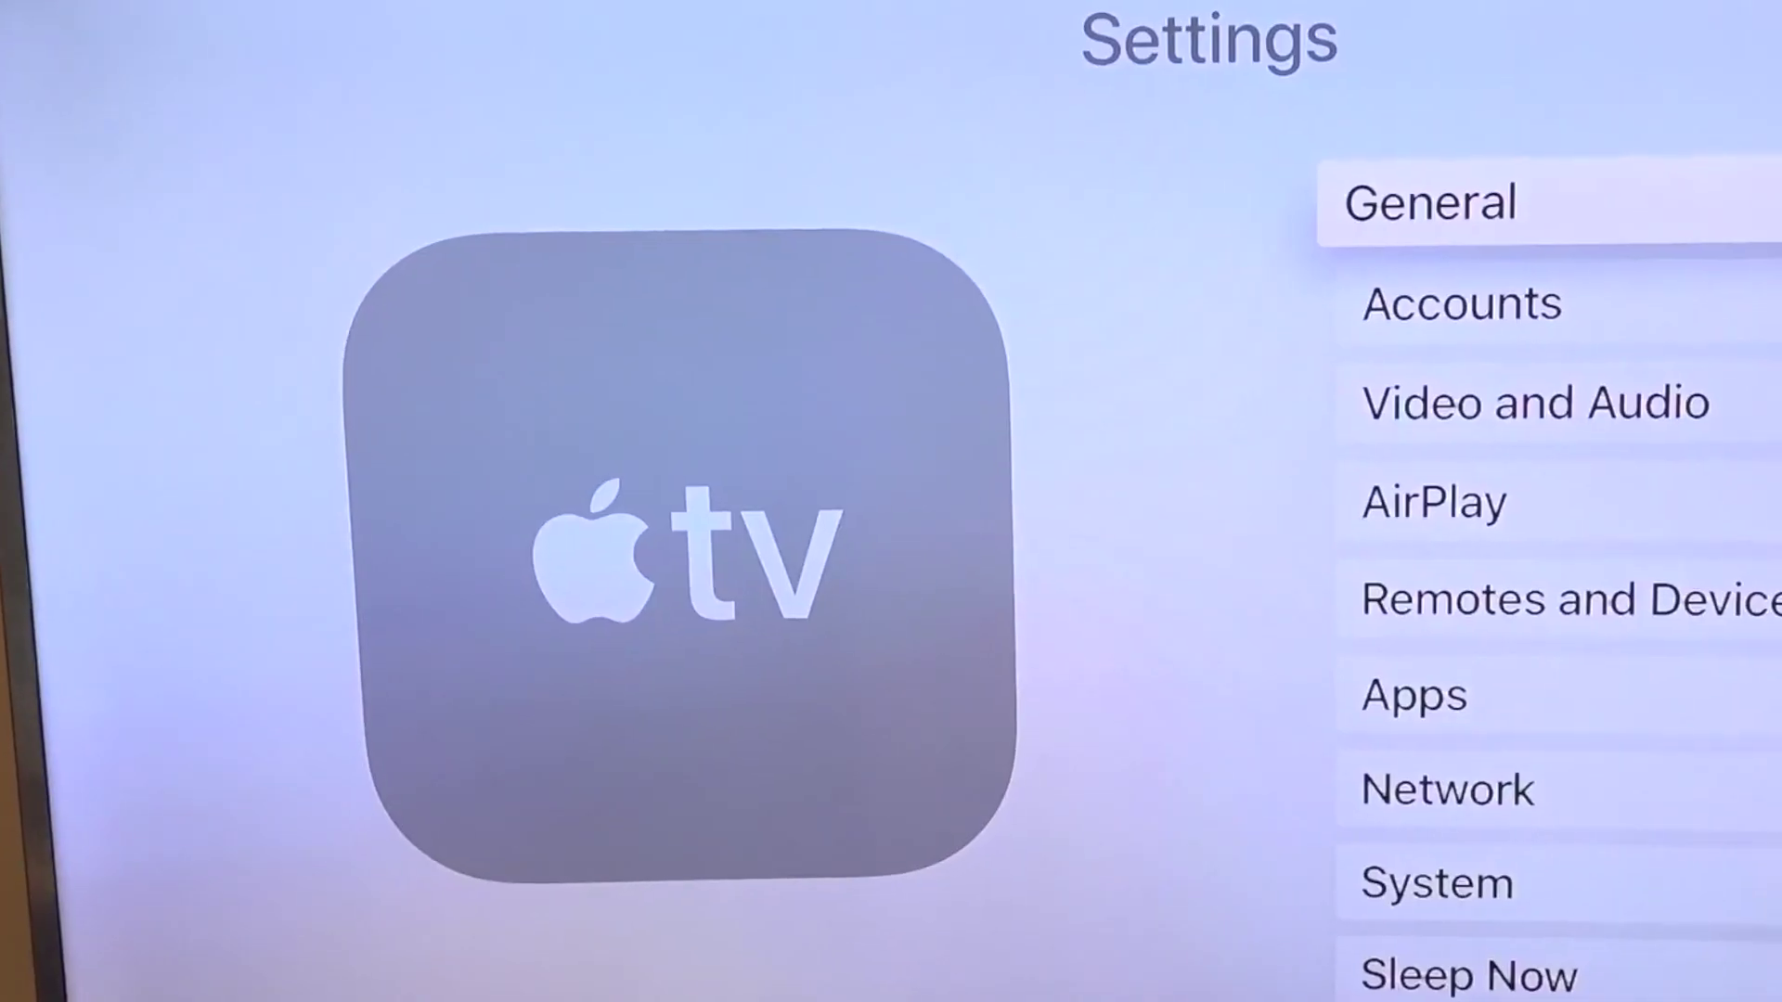
Open Video and Audio, then the Format list of resolutions and frame rates
key("Down")
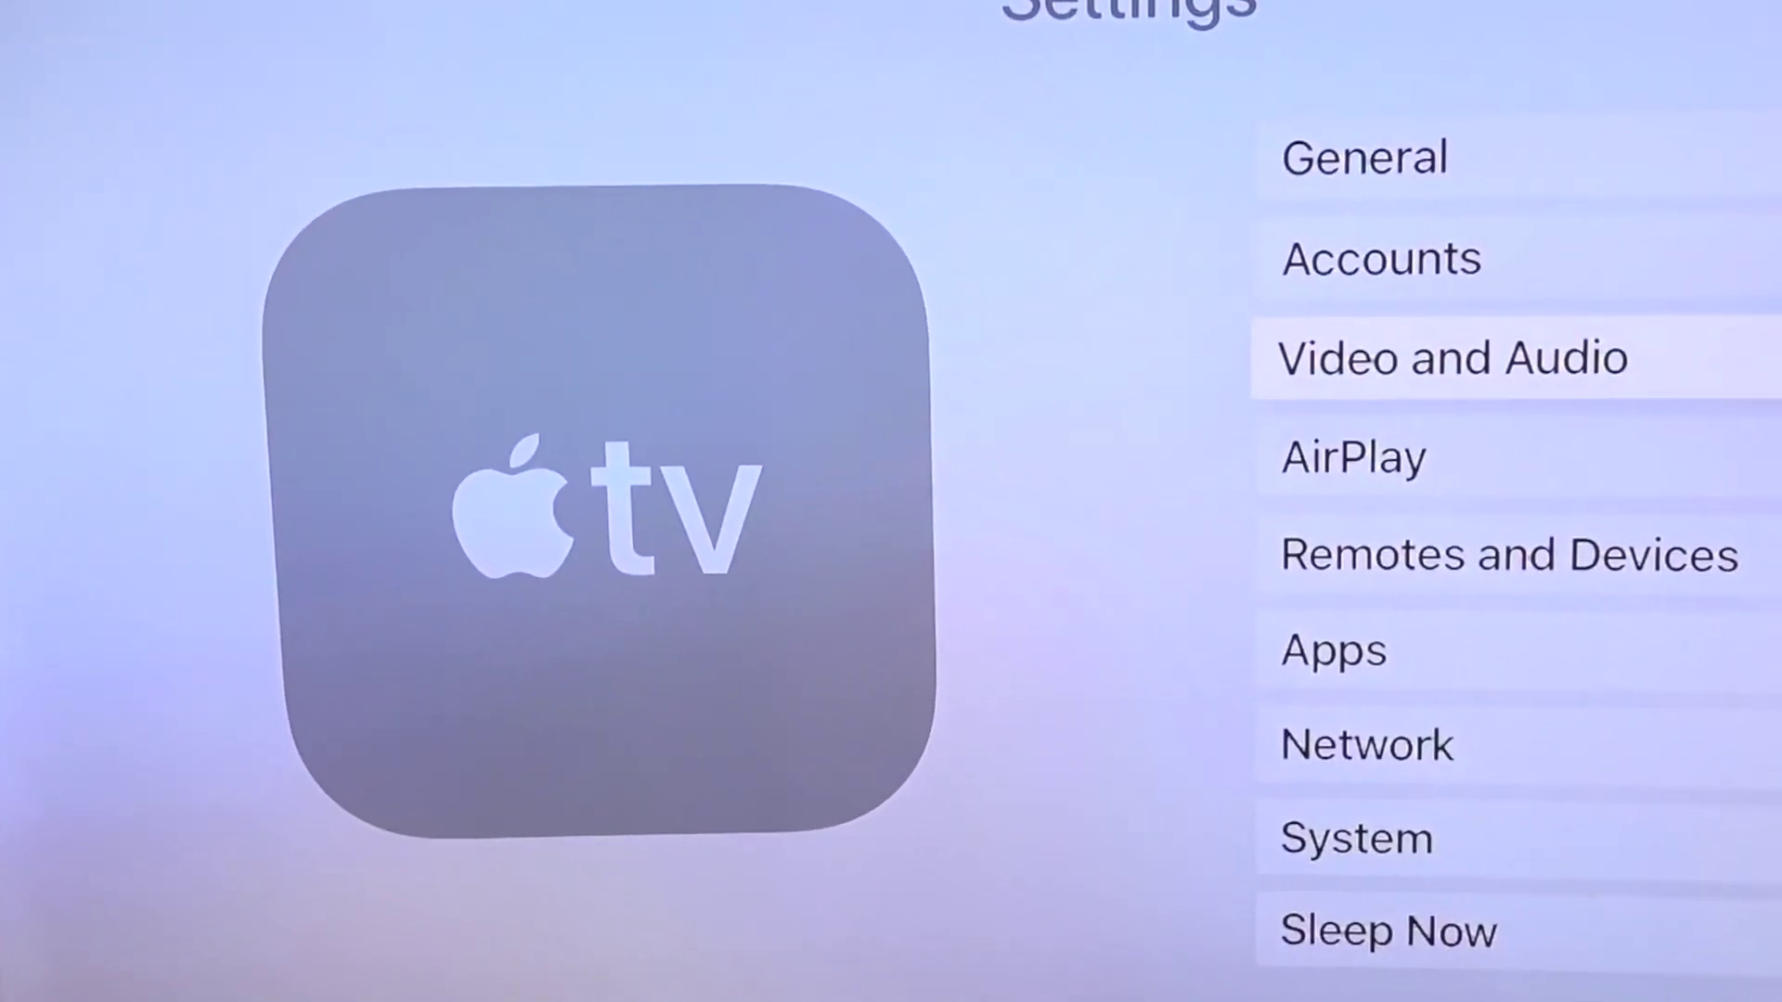
key("Return")
key("Down")
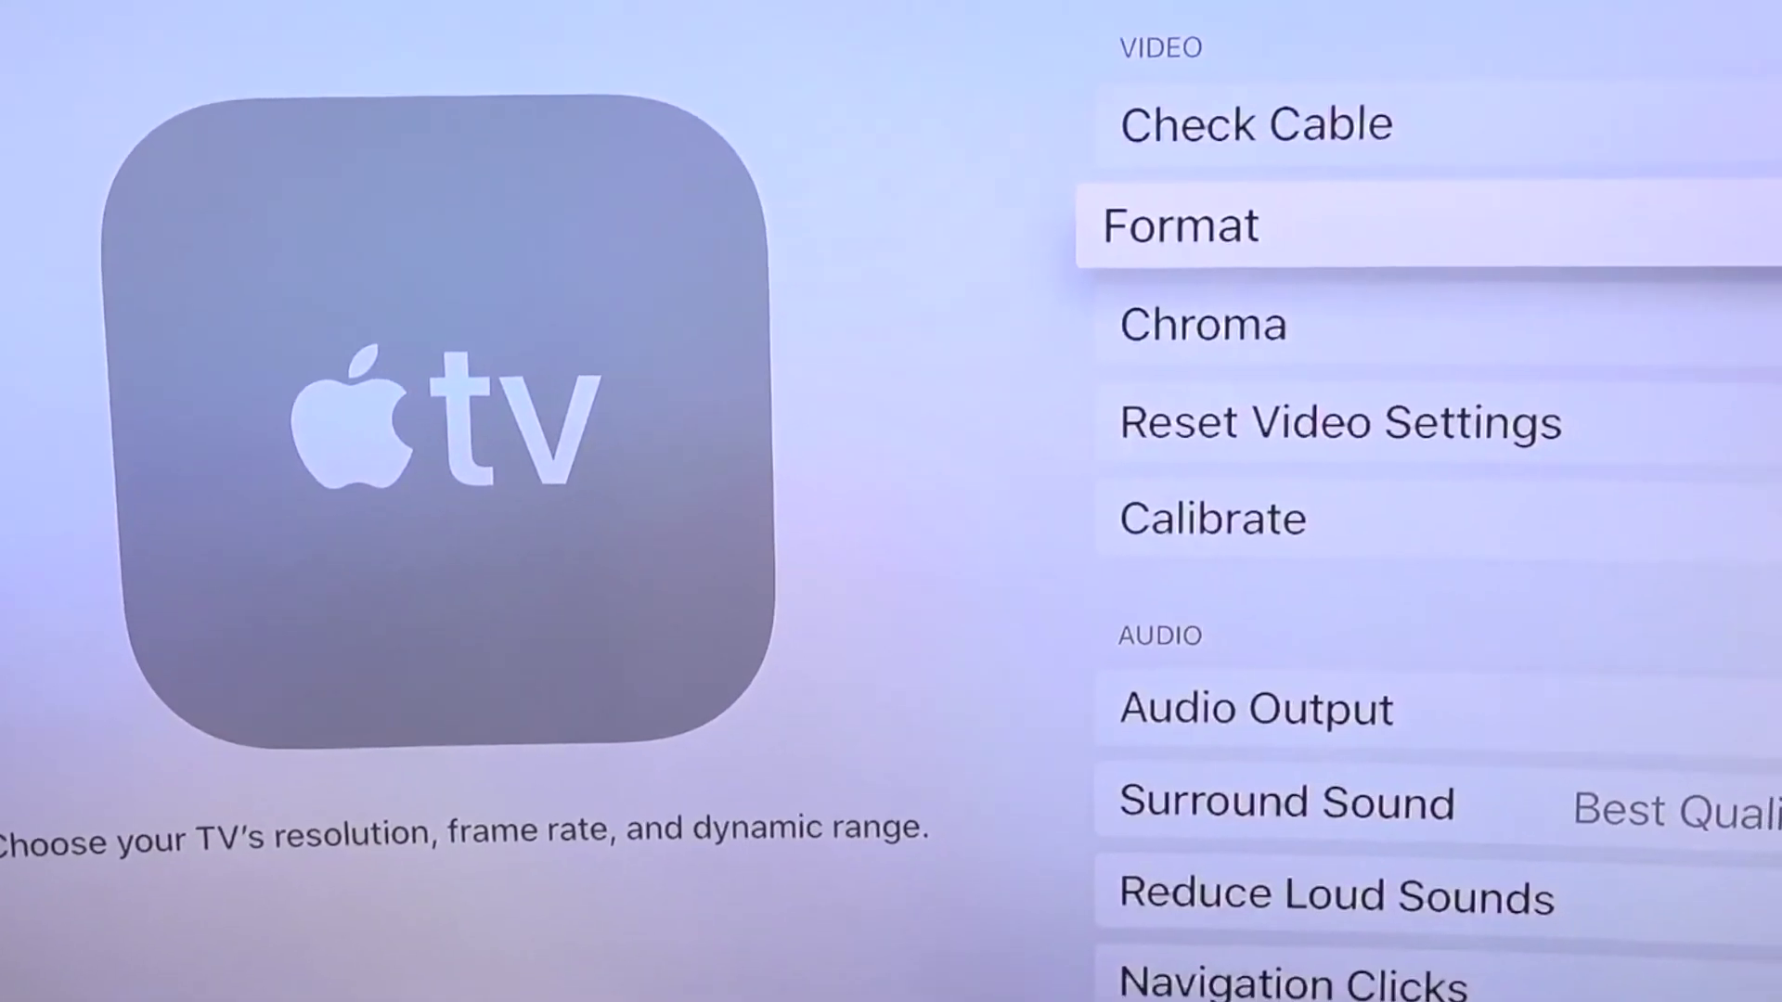
key("Return")
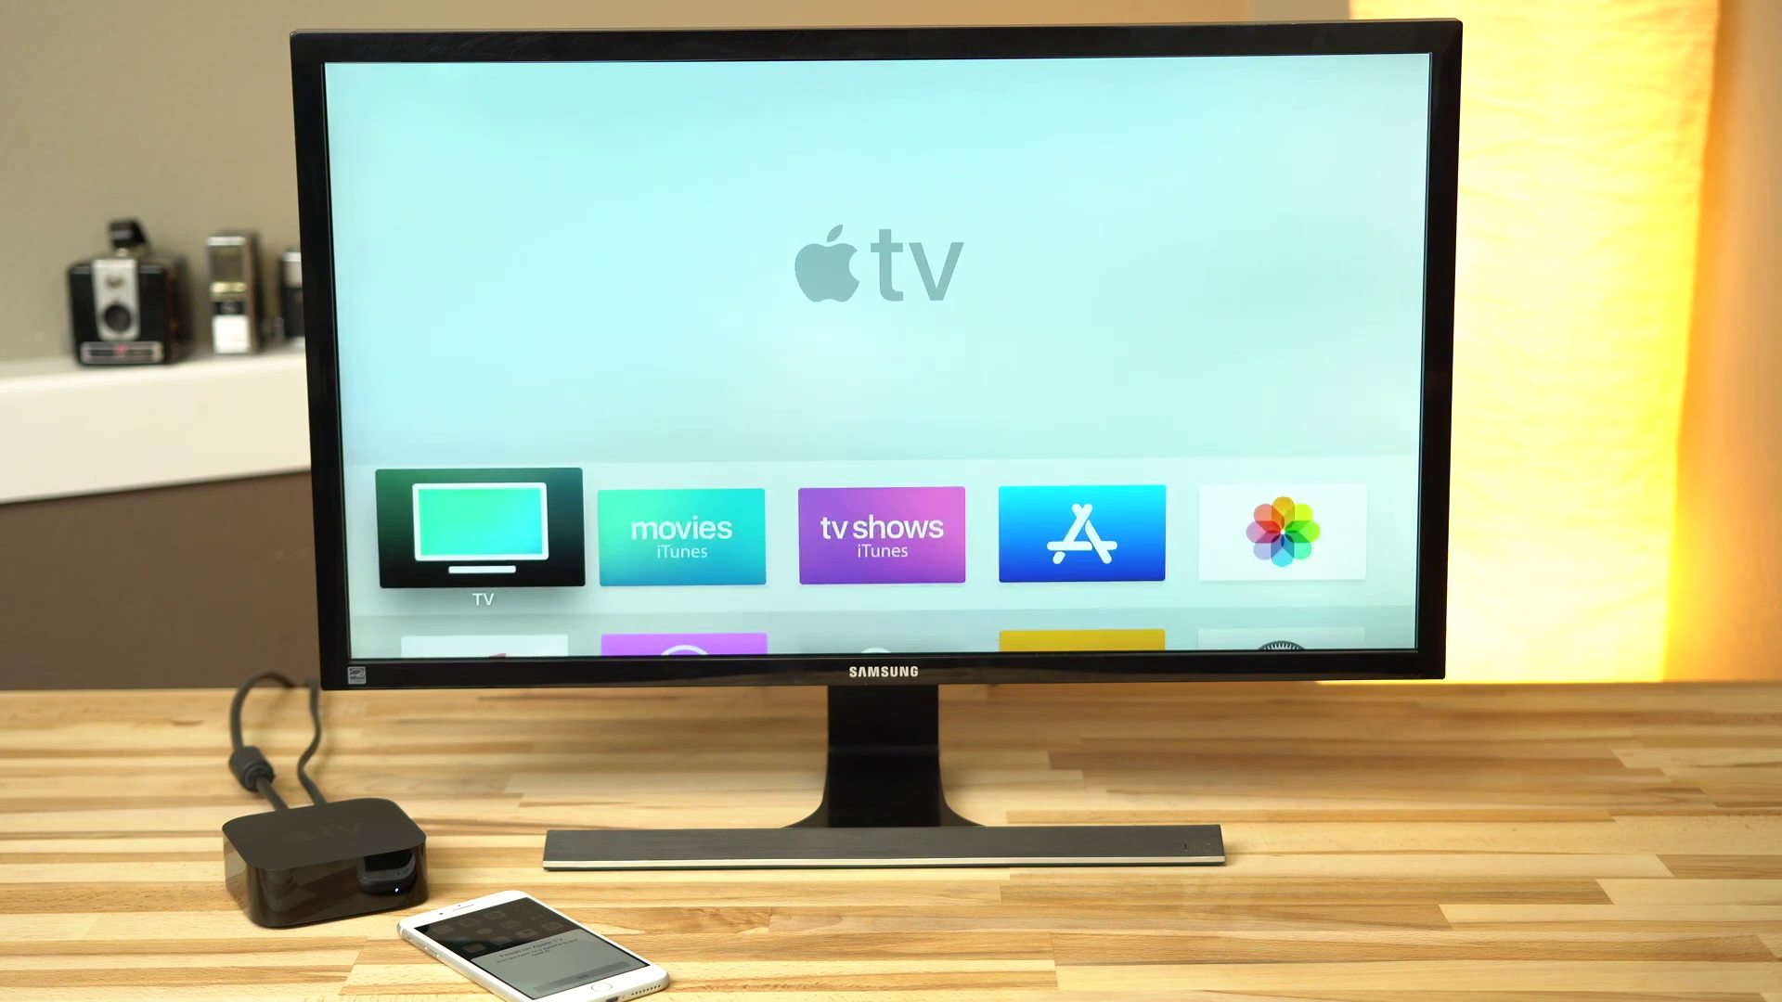
Move focus right from the TV app, then down from the App Store into the grid
key("Right")
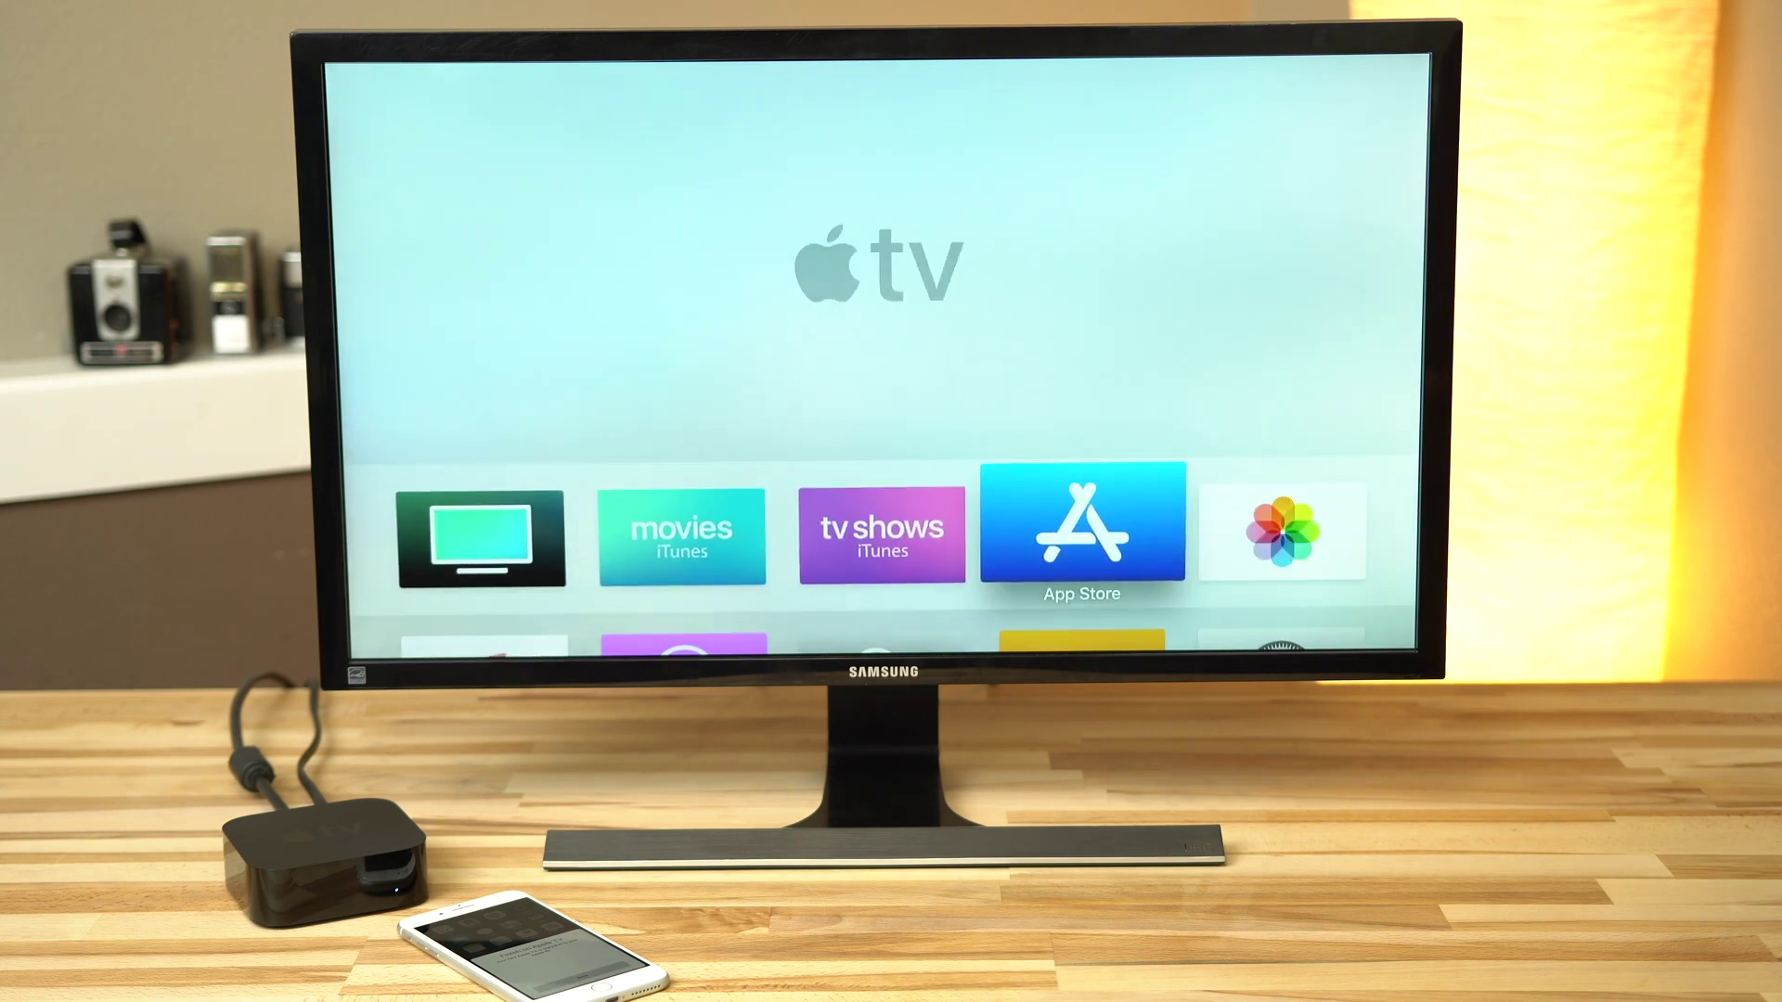
key("Down")
key("Down")
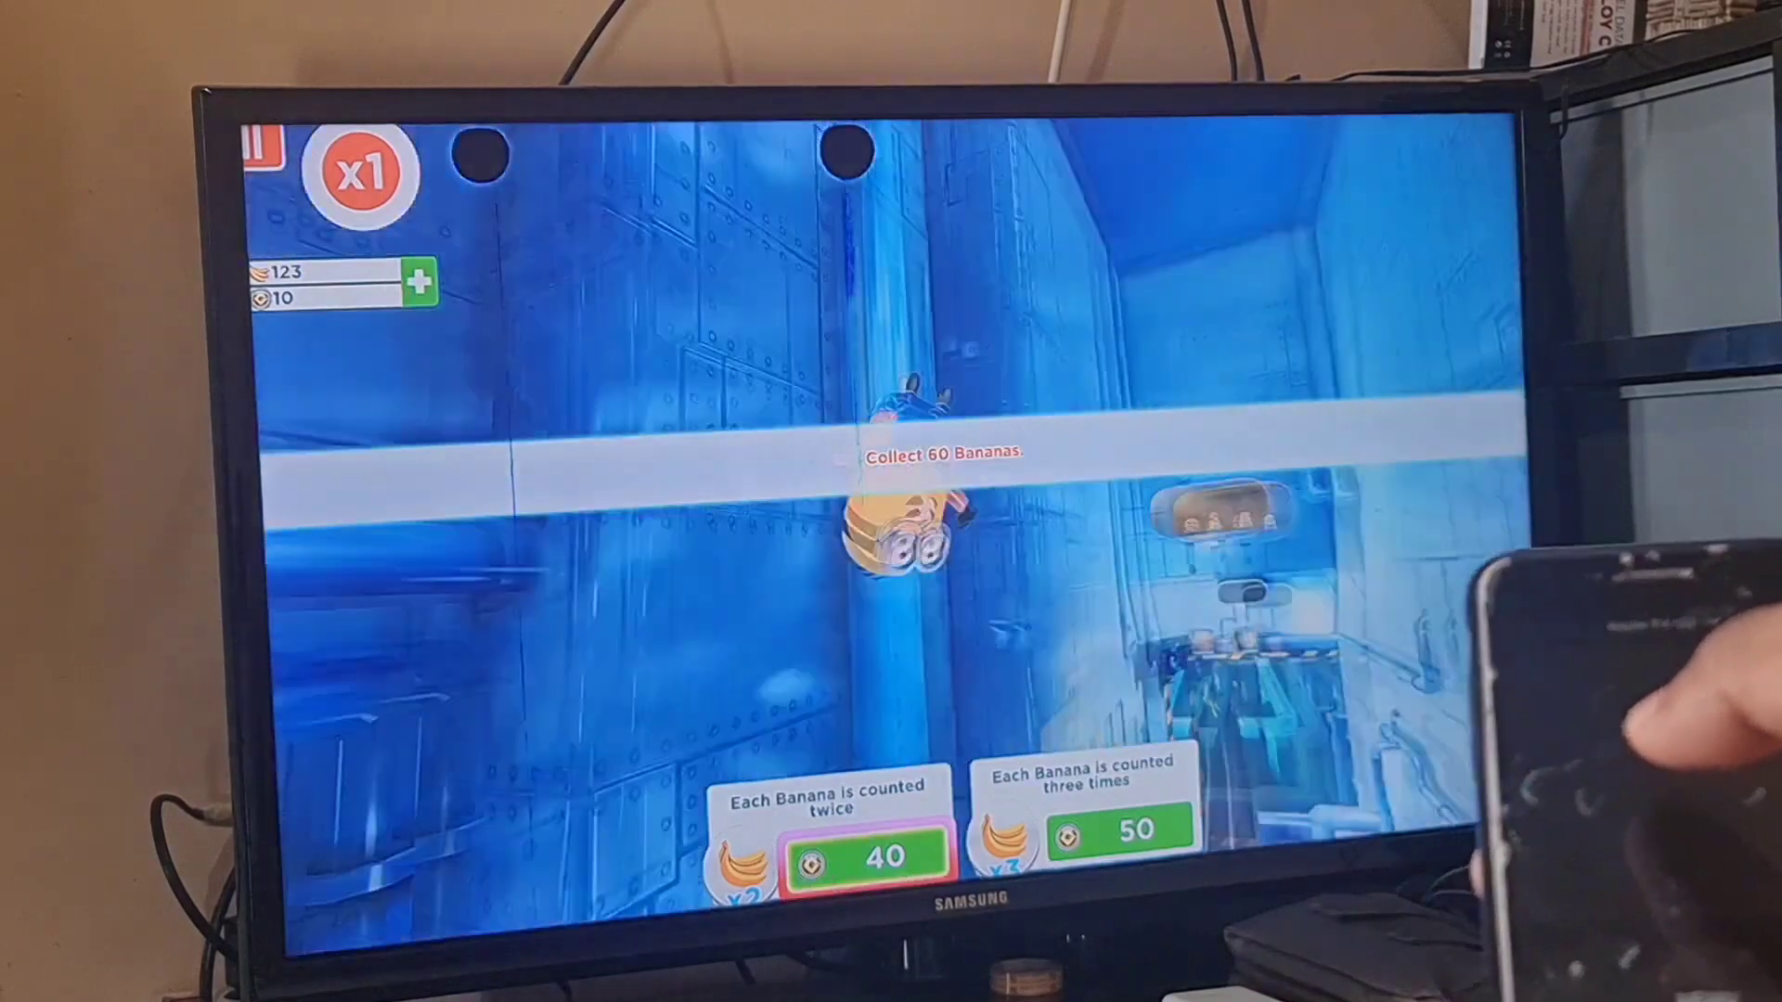
Try the 40-token double-banana boost, then skip the token purchase prompt and resume the run
key("Return")
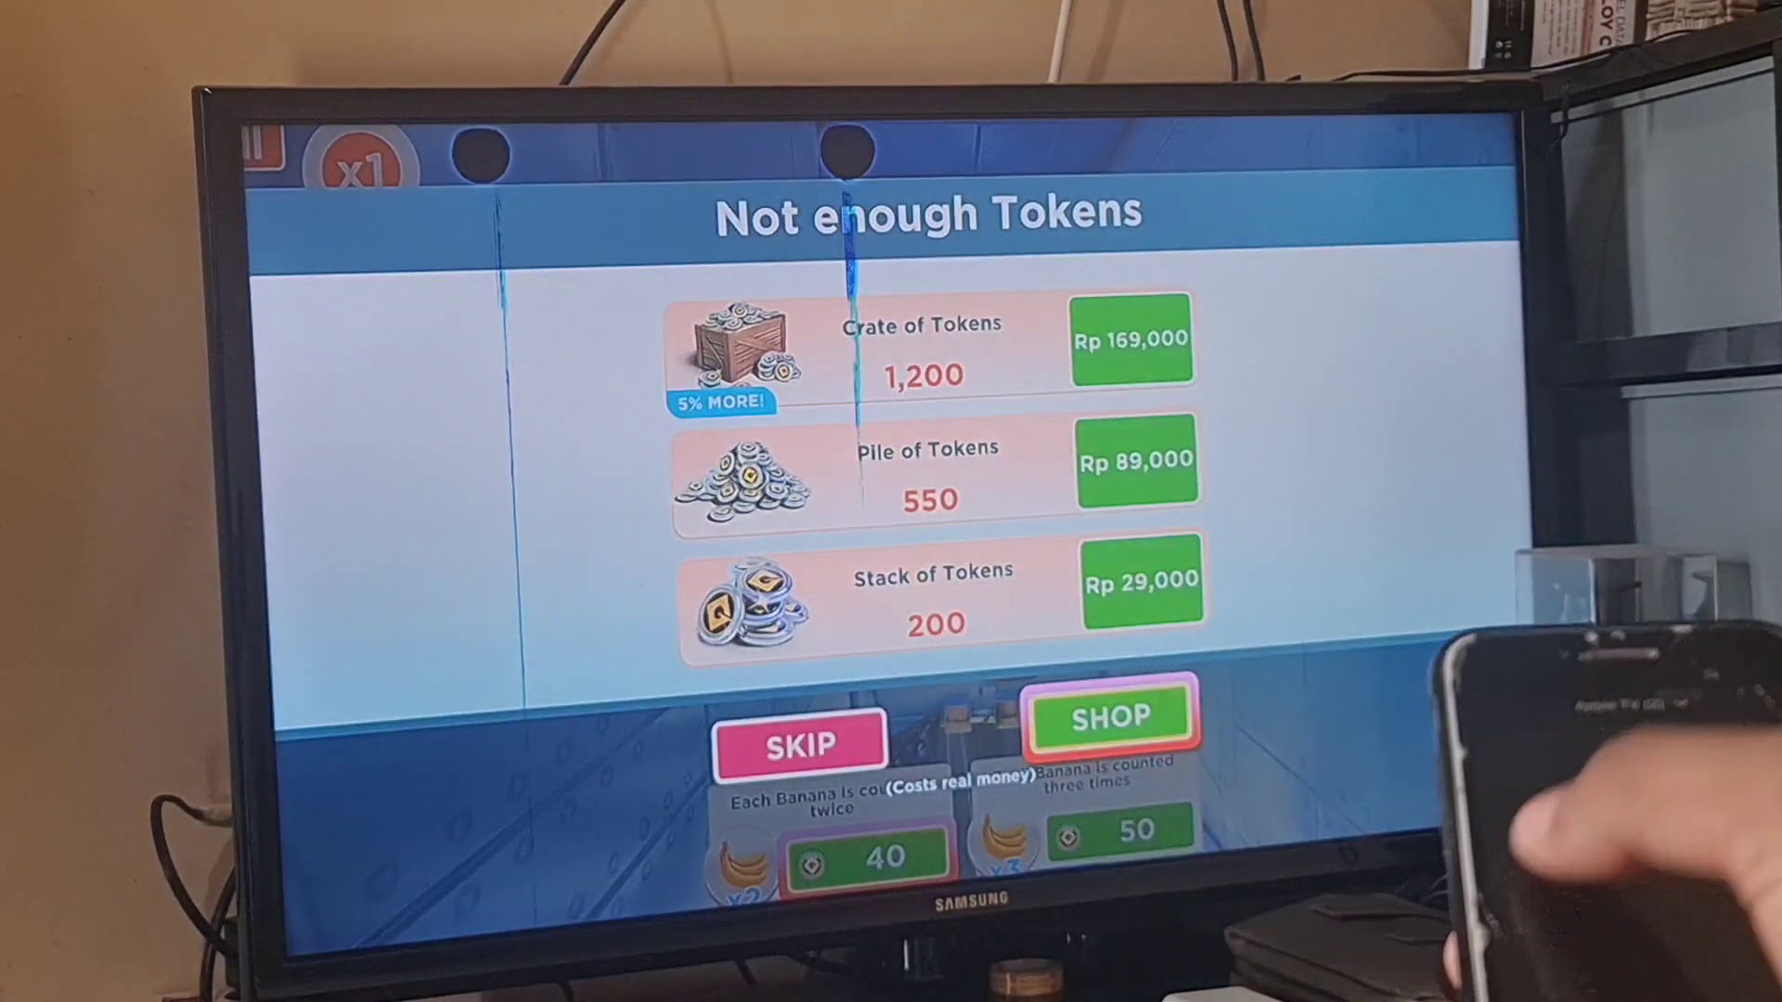
key("Return")
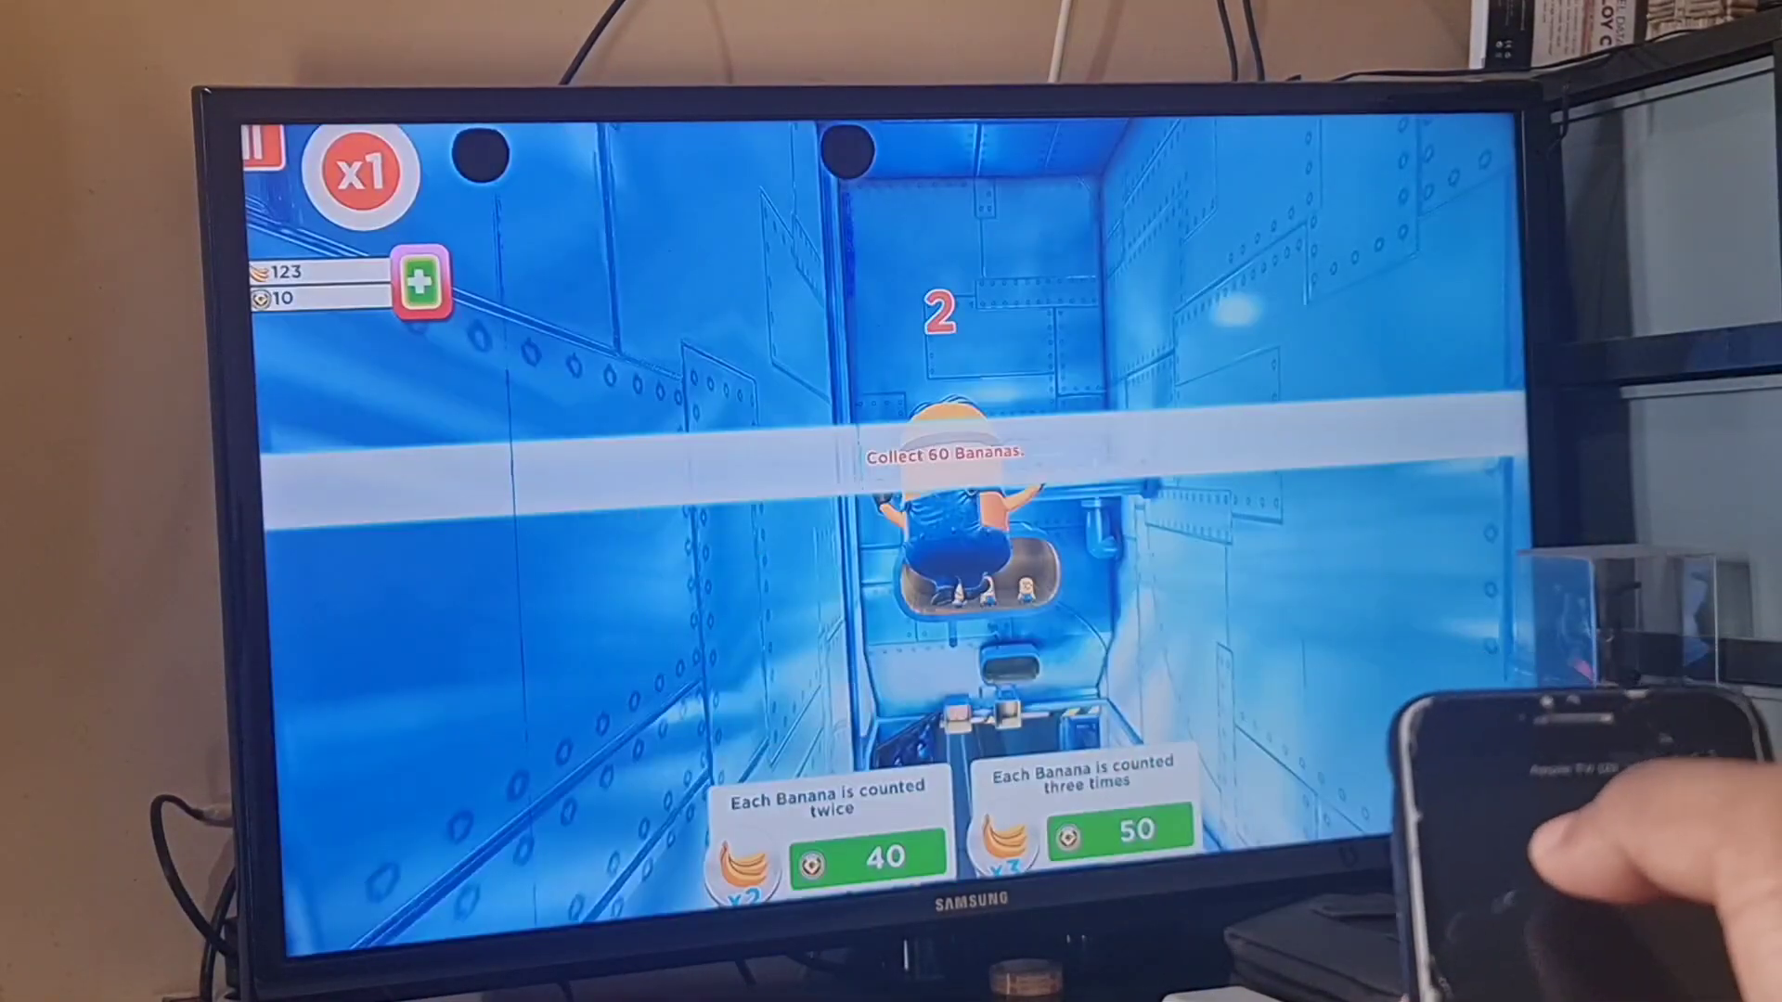